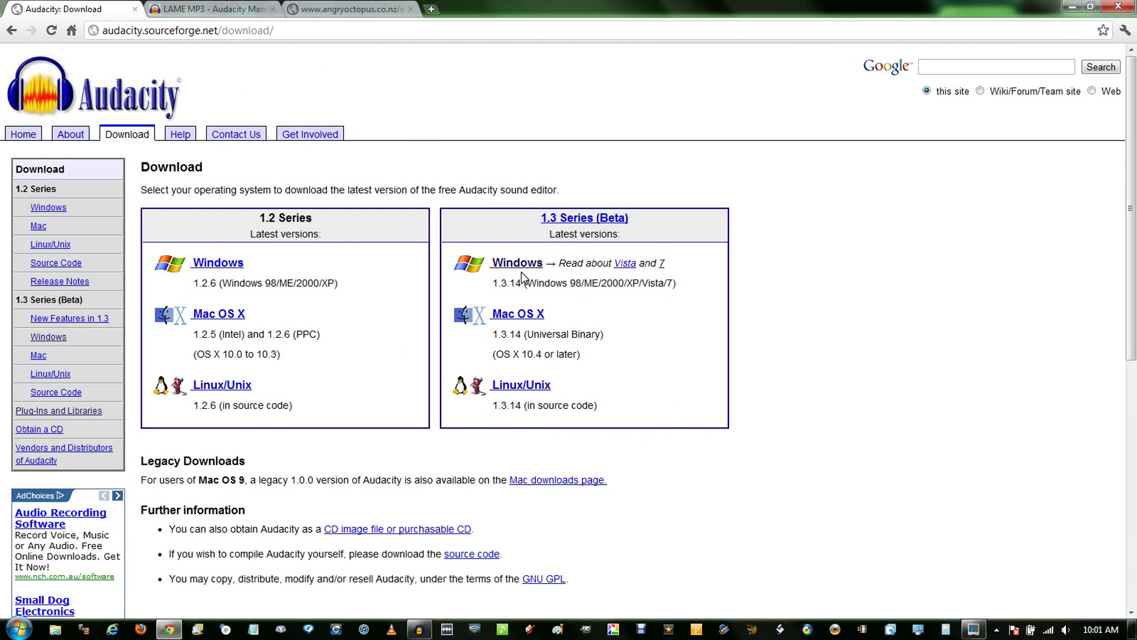
Read the Windows instructions on the LAME MP3 Audacity Manual page in Chrome
{"action": "left_click", "coordinate": [228, 9]}
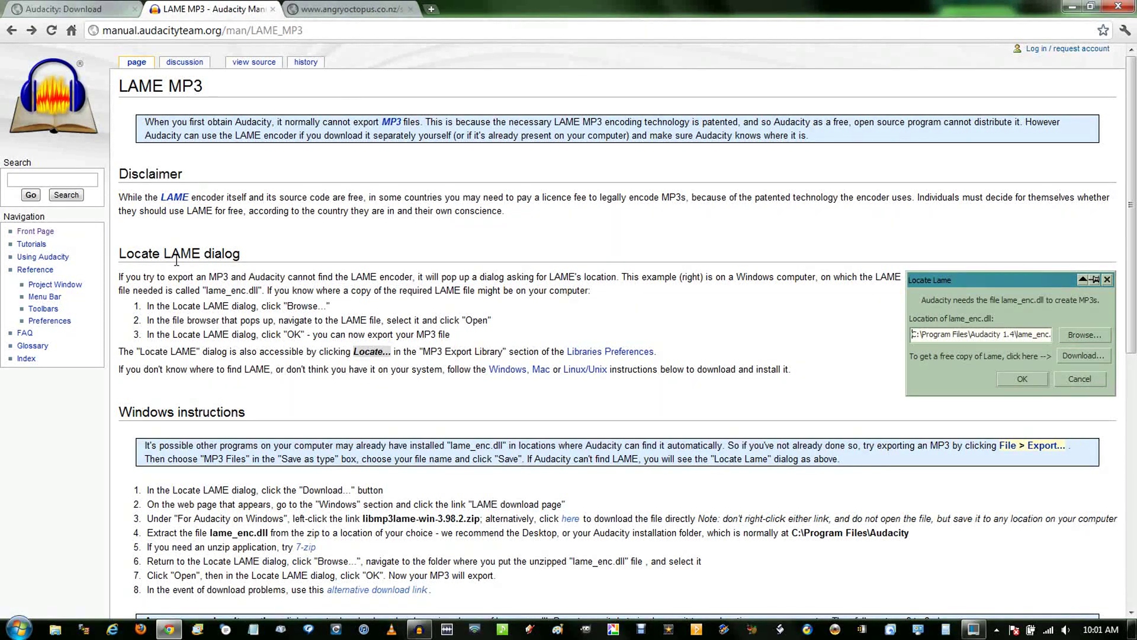
{"action": "scroll", "coordinate": [347, 325], "scroll_direction": "down", "scroll_amount": 5}
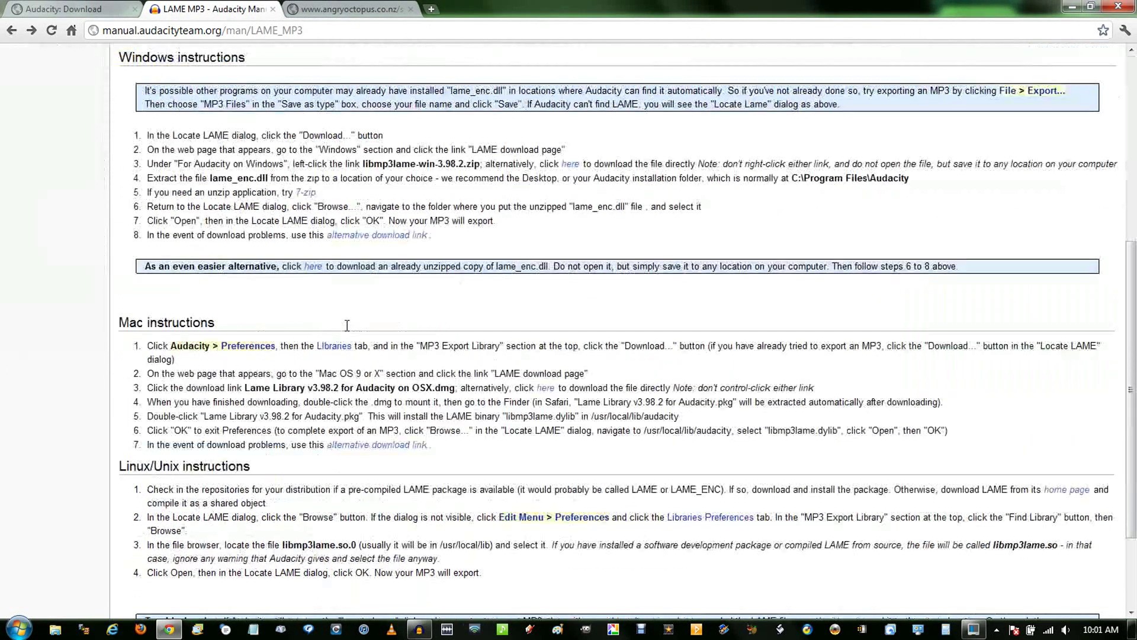
{"action": "scroll", "coordinate": [348, 325], "scroll_direction": "up", "scroll_amount": 7}
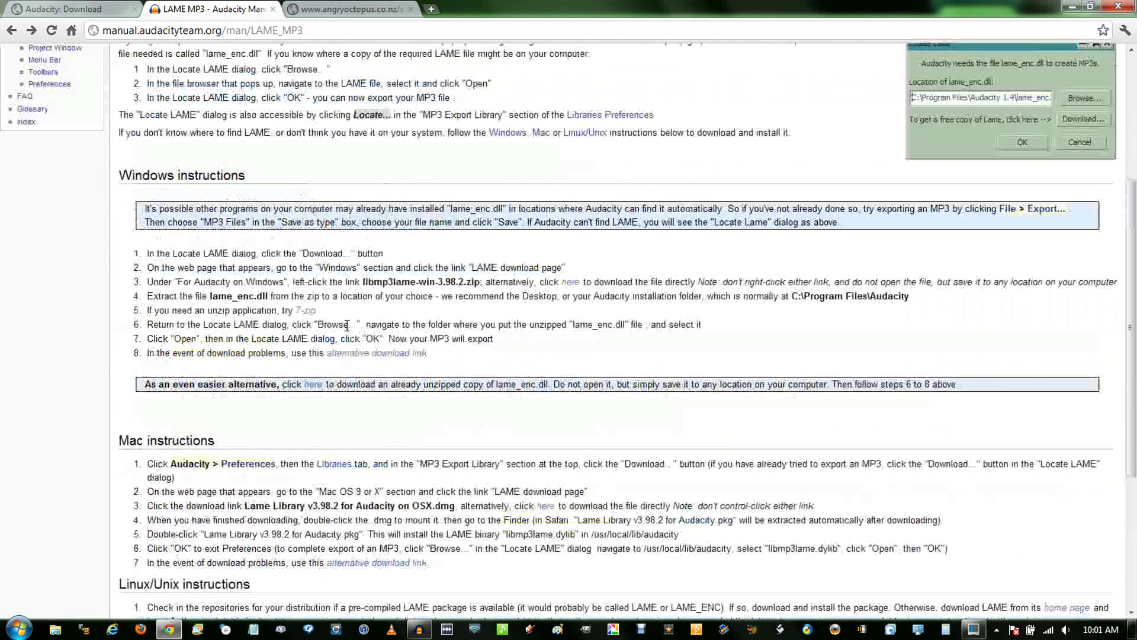
{"action": "left_click", "coordinate": [419, 628]}
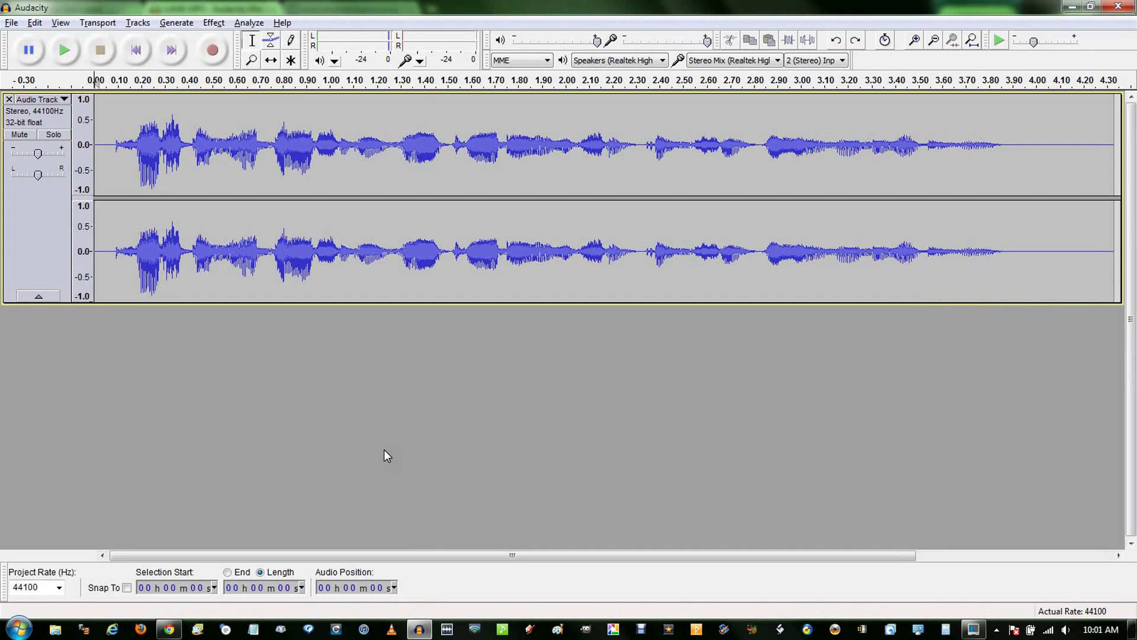
{"action": "key", "text": "space"}
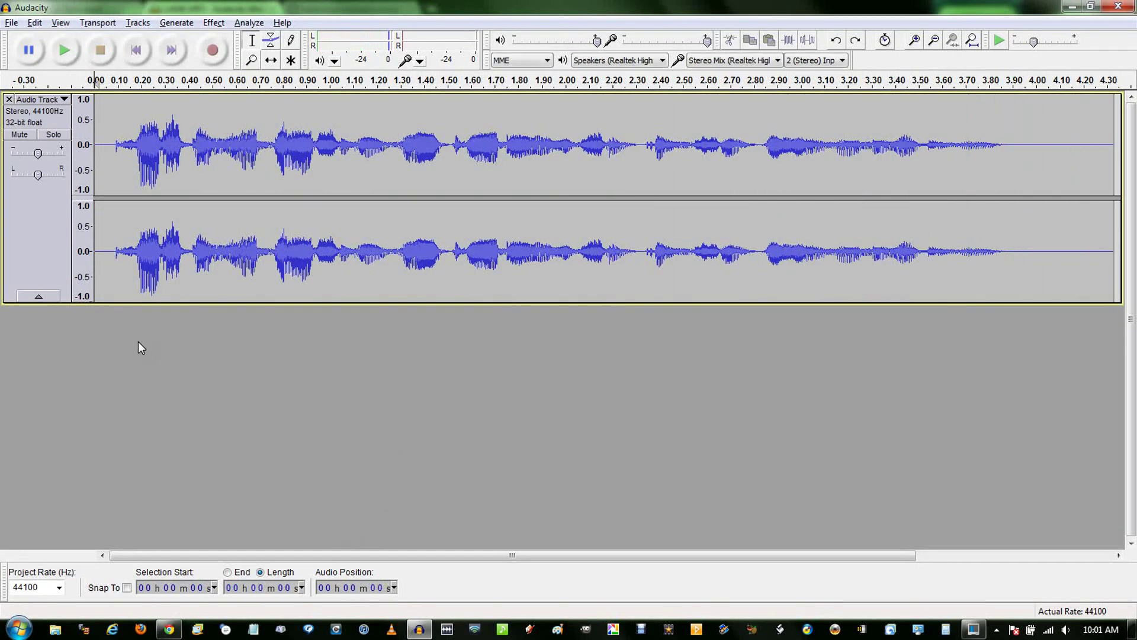
Split the stereo voice track and delete its right channel, keeping only the left
{"action": "left_click", "coordinate": [62, 101]}
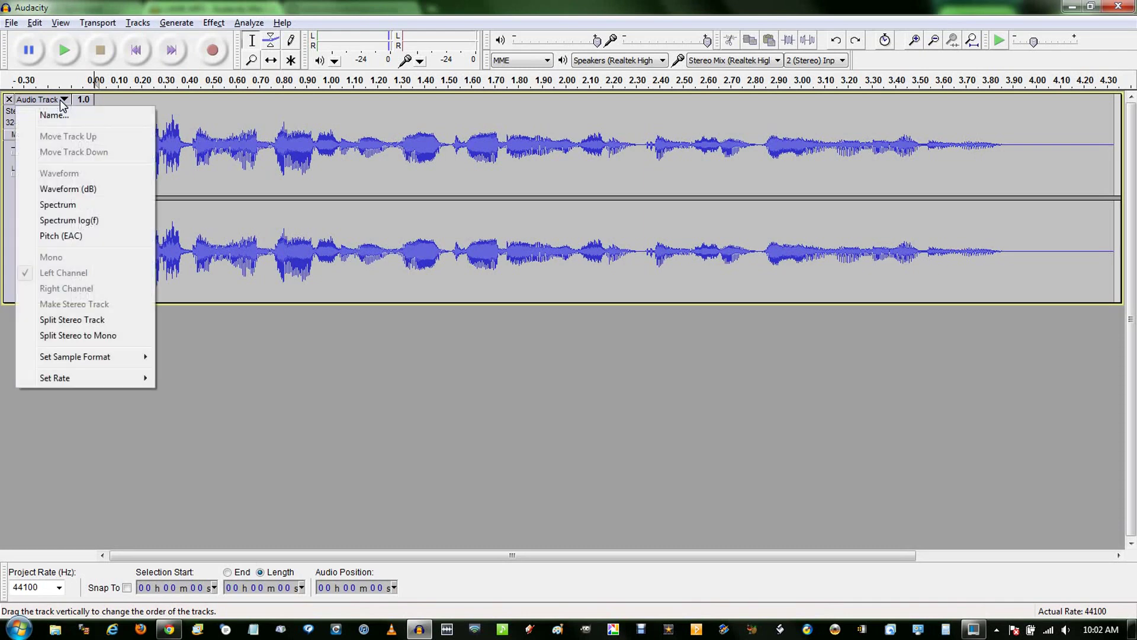
{"action": "left_click", "coordinate": [74, 320]}
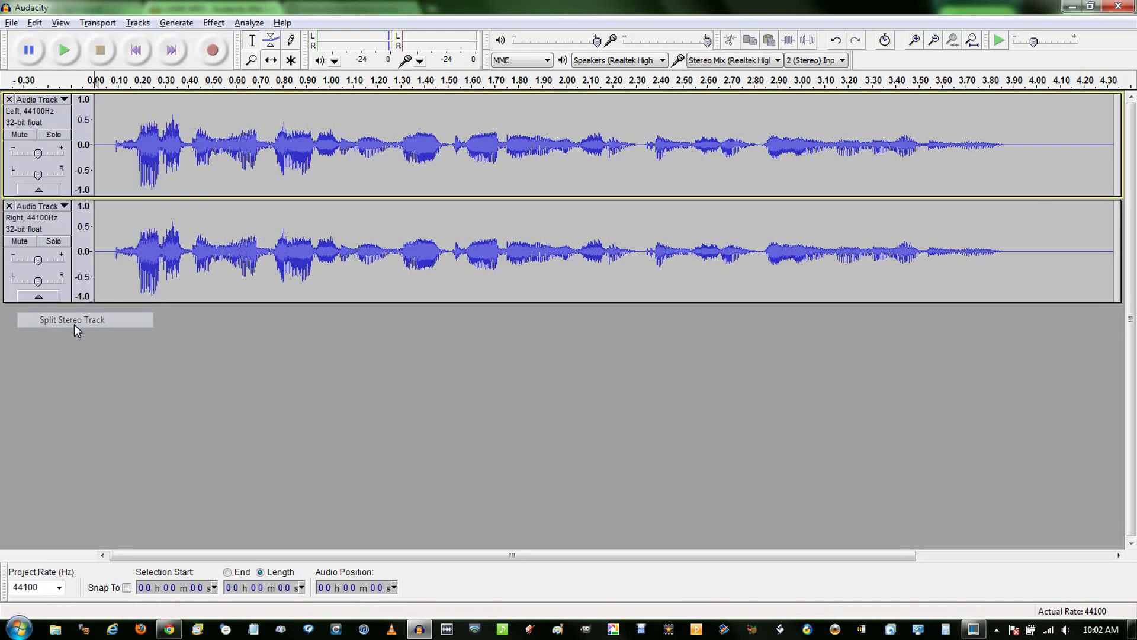
{"action": "left_click", "coordinate": [9, 207]}
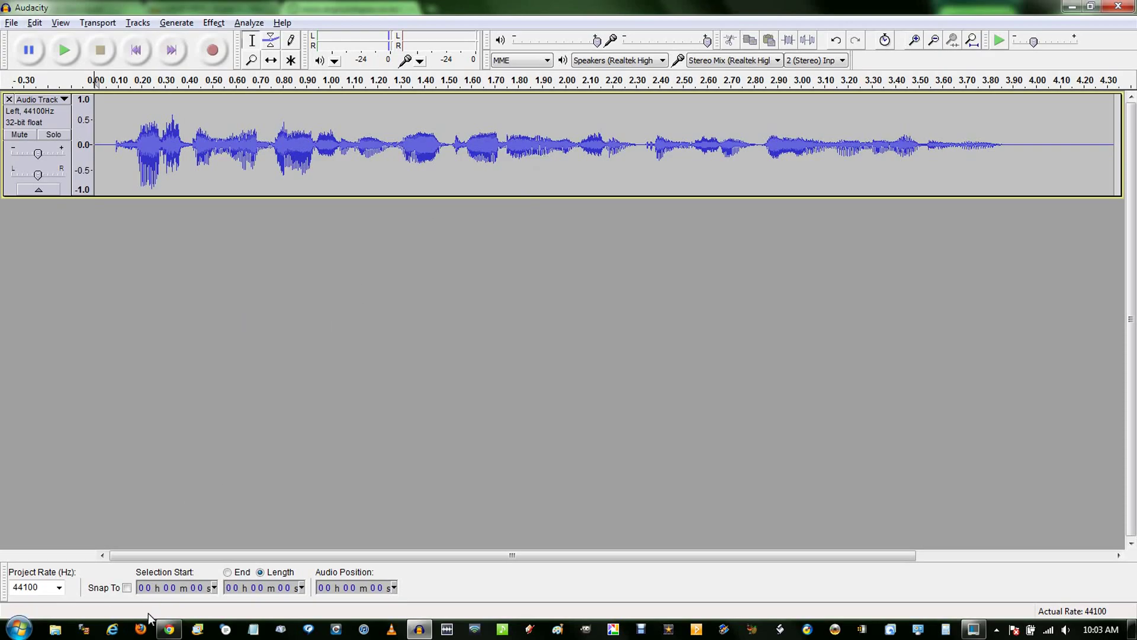
{"action": "left_click", "coordinate": [169, 629]}
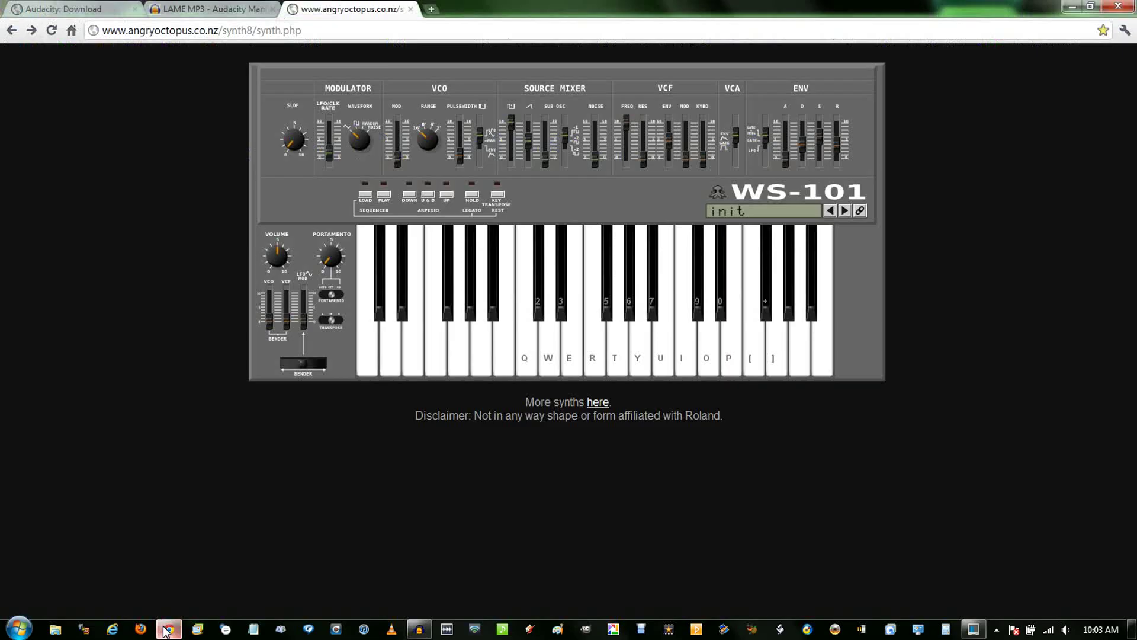
Replace the WS-101 init preset with jaz_organ2
{"action": "left_click", "coordinate": [735, 218]}
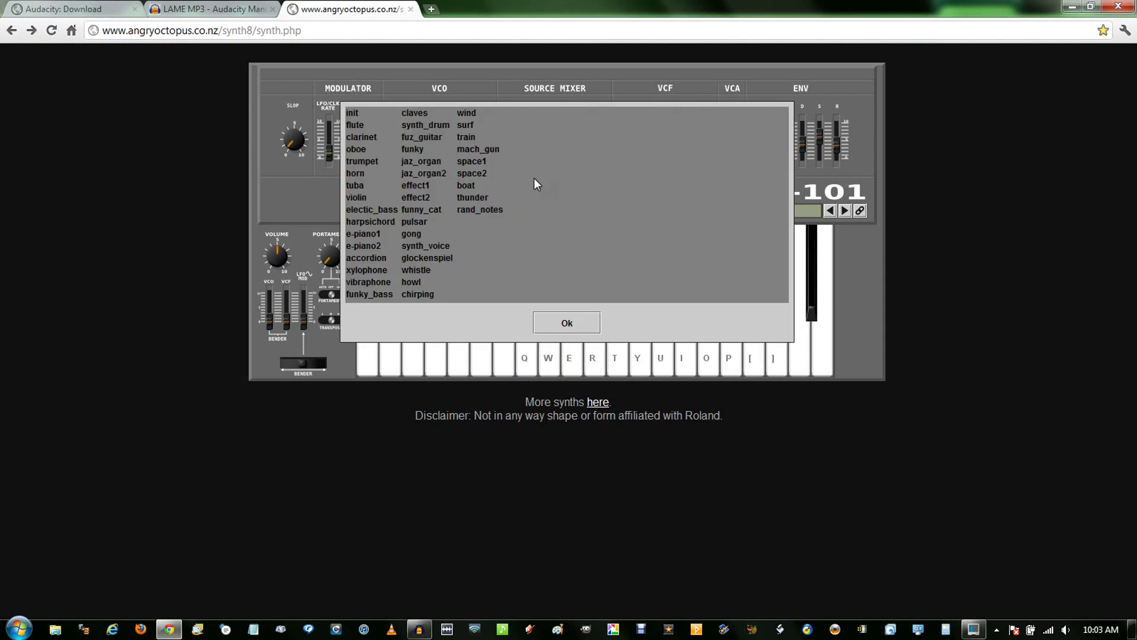
{"action": "left_click", "coordinate": [421, 172]}
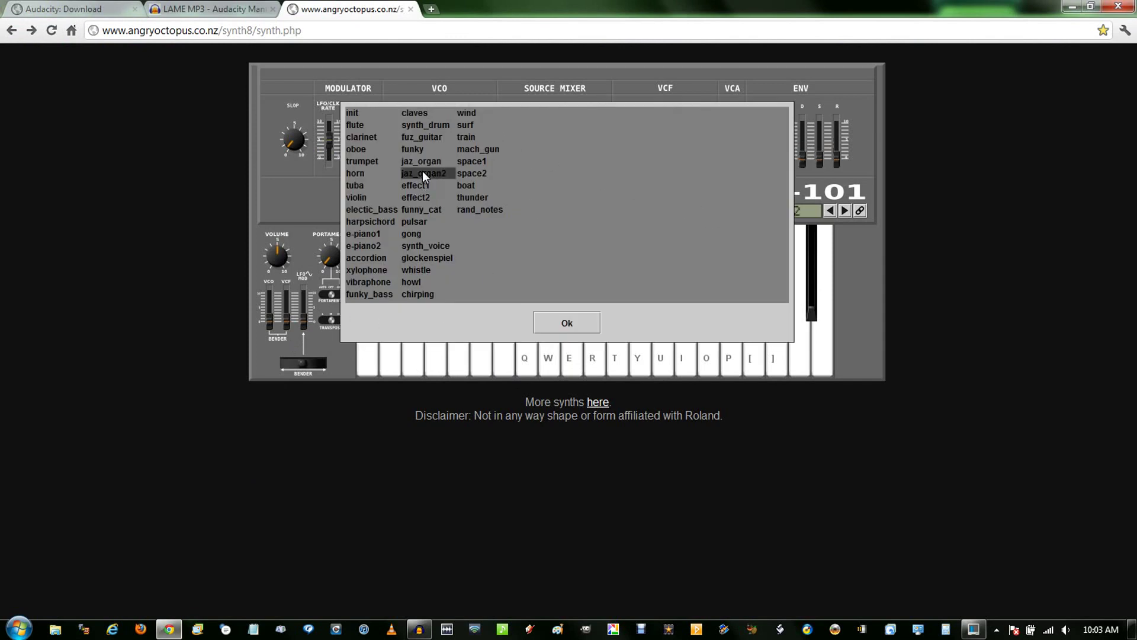
{"action": "left_click", "coordinate": [578, 324]}
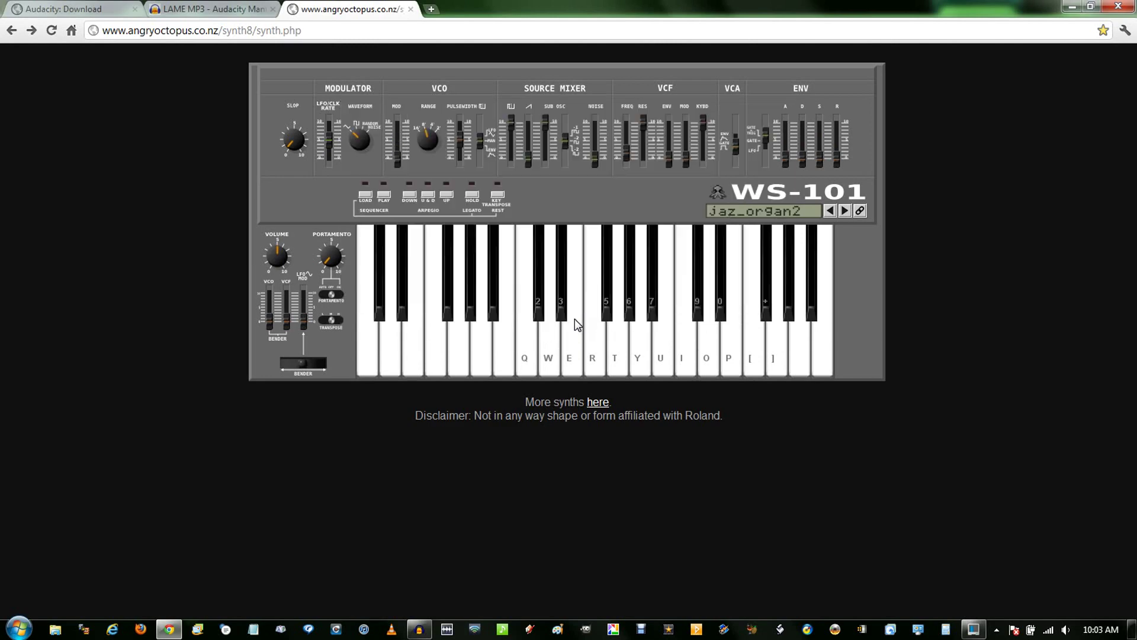
Mute the voice track and start recording Stereo Mix onto a new stereo track
{"action": "left_click", "coordinate": [424, 636]}
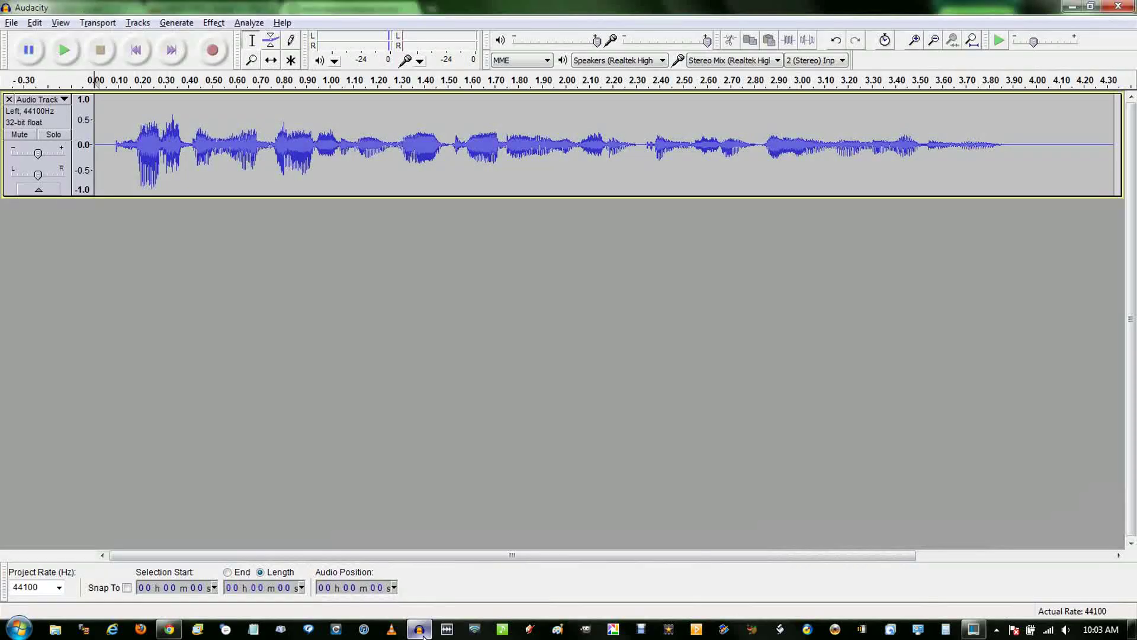
{"action": "left_click", "coordinate": [21, 136]}
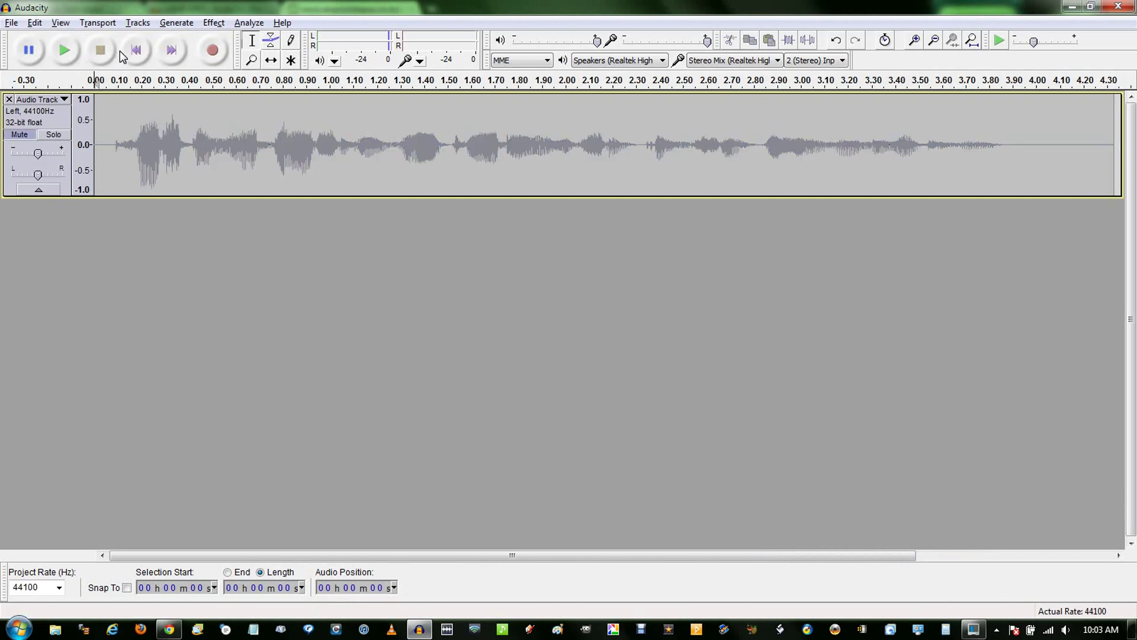
{"action": "left_click", "coordinate": [732, 60]}
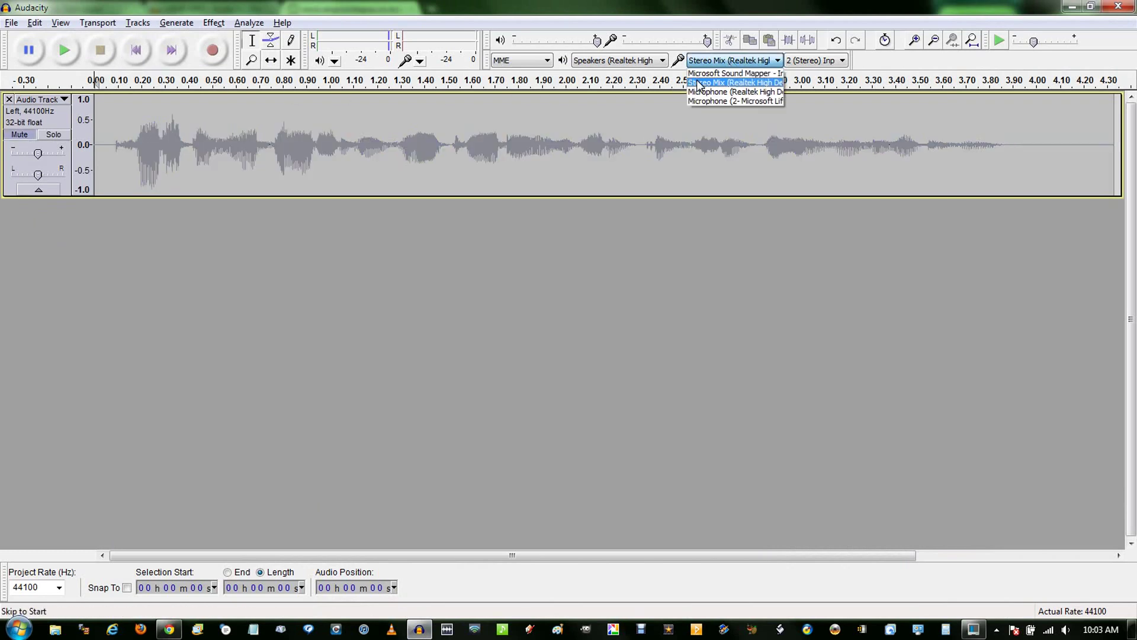
{"action": "left_click", "coordinate": [610, 8]}
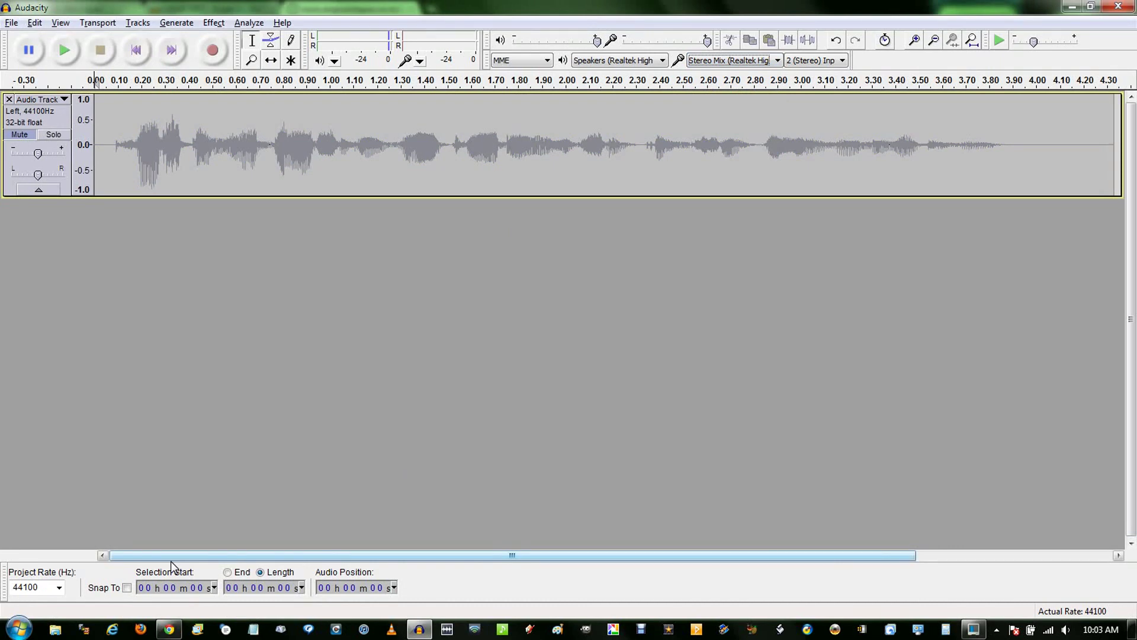
{"action": "left_click", "coordinate": [212, 50]}
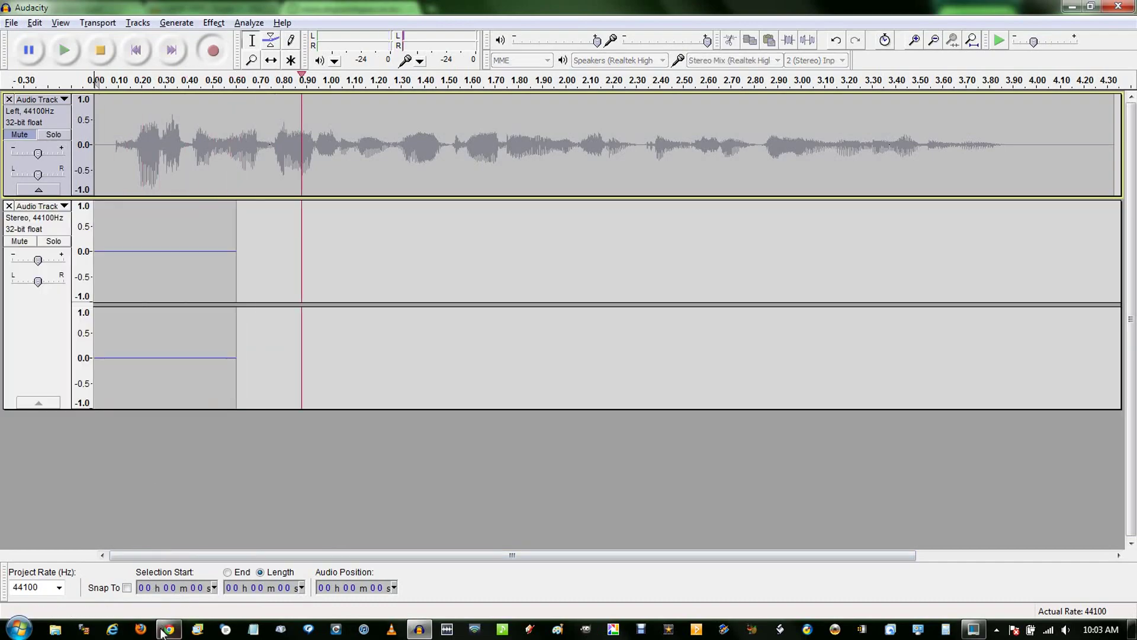
{"action": "left_click", "coordinate": [163, 630]}
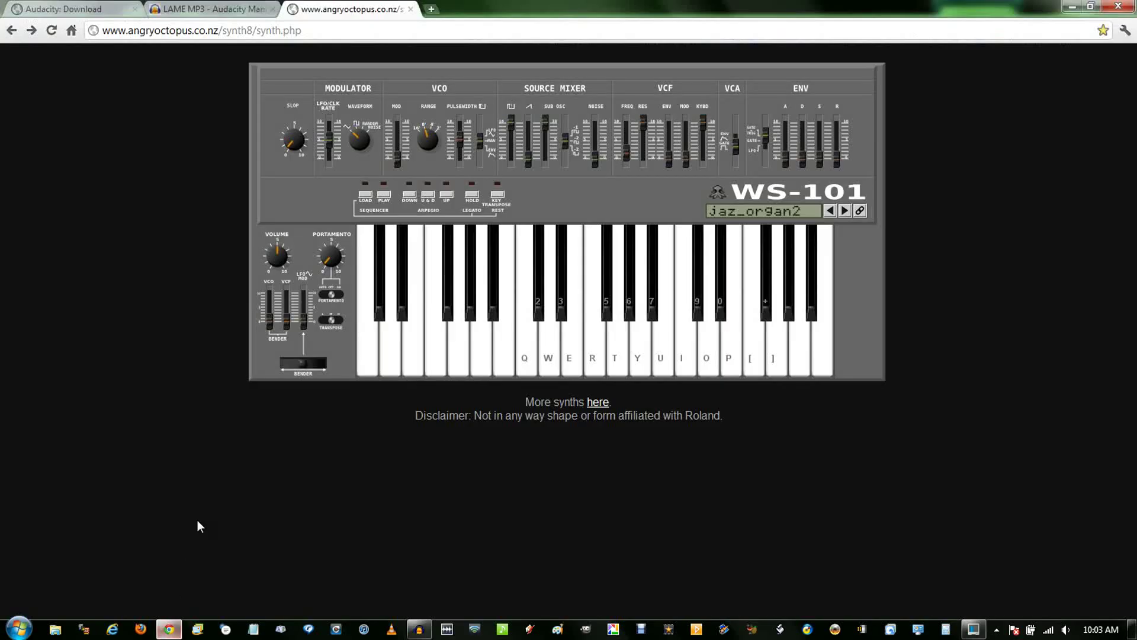
Hold the R key on the WS-101 keyboard for about ten seconds to record a sustained organ note
{"action": "left_click", "coordinate": [594, 365]}
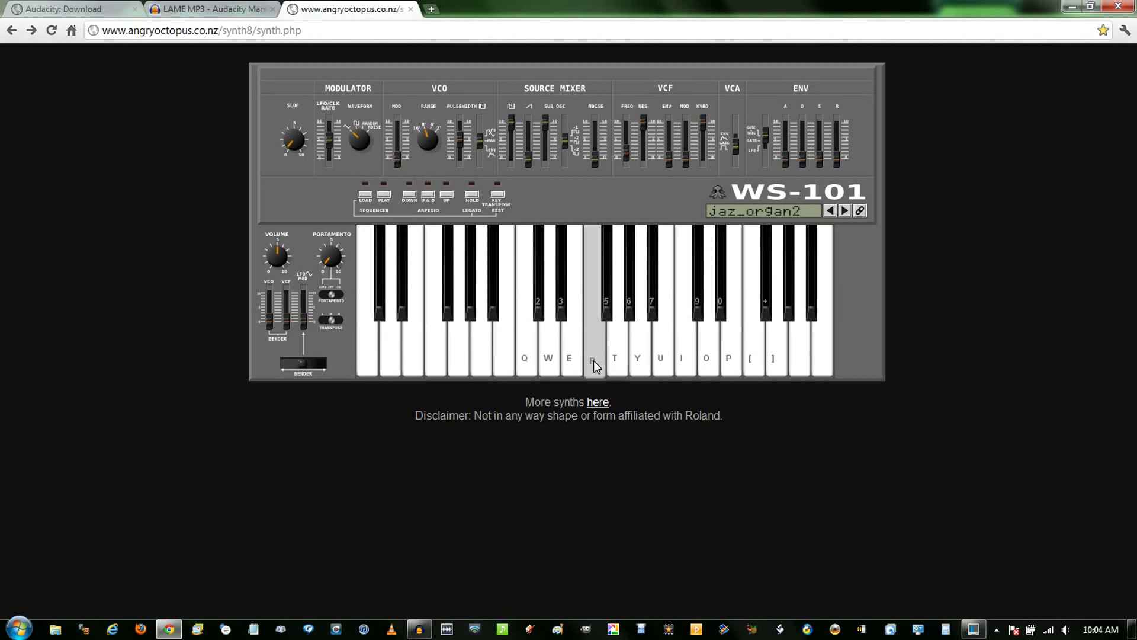
{"action": "left_click", "coordinate": [420, 629]}
Stop recording and delete the silence before the organ note on the carrier track
{"action": "key", "text": "space"}
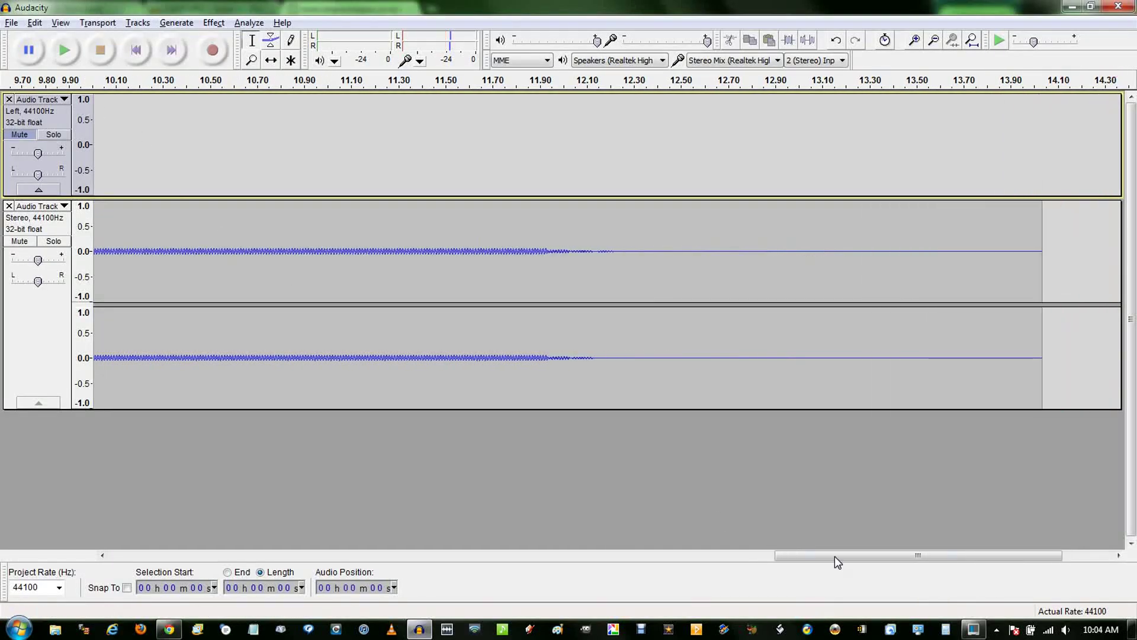
{"action": "left_click", "coordinate": [136, 50]}
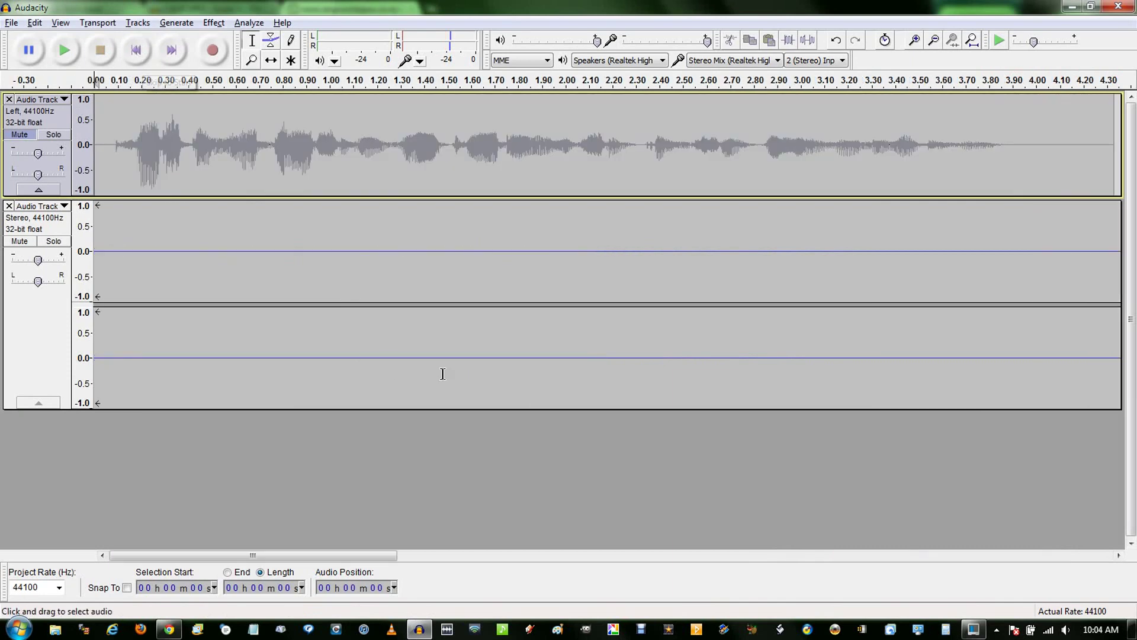
{"action": "left_click_drag", "start_coordinate": [393, 555], "coordinate": [518, 558]}
{"action": "left_click", "coordinate": [629, 250]}
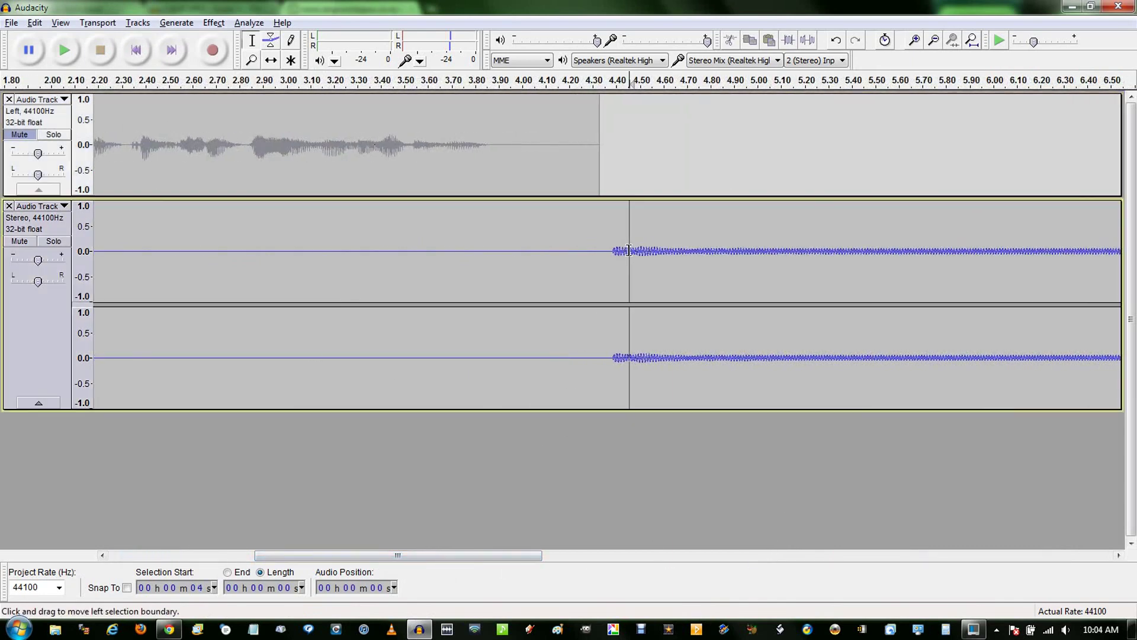
{"action": "left_click", "coordinate": [691, 248]}
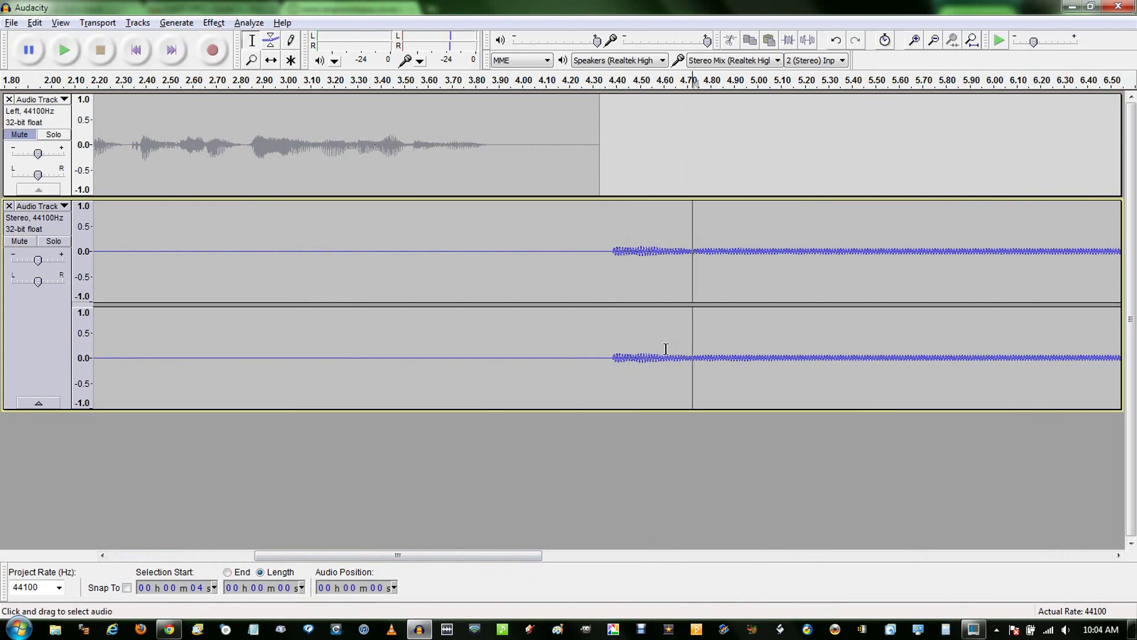
{"action": "key", "text": "shift+Home"}
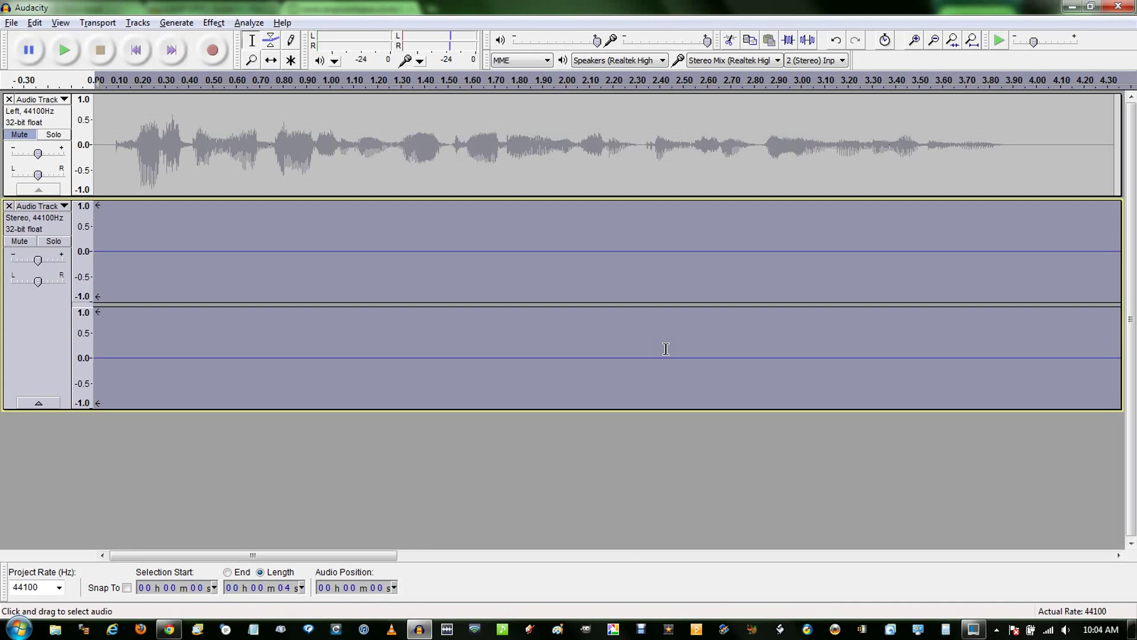
{"action": "key", "text": "ctrl+z"}
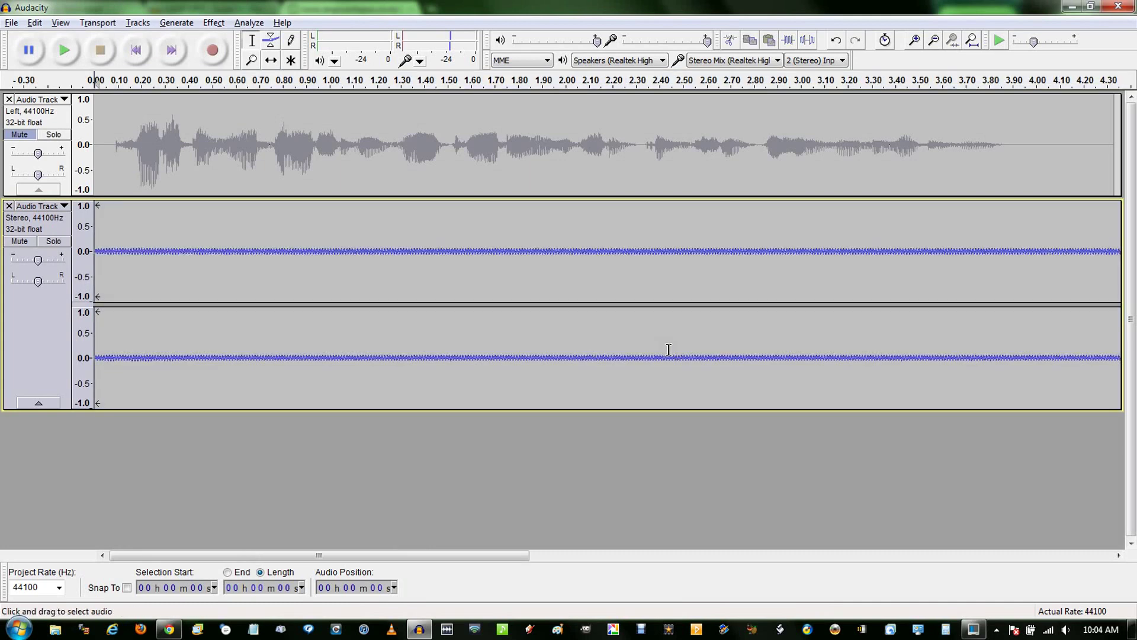
Cut the carrier audio past about 4.34 s, where the voice recording ends
{"action": "left_click_drag", "start_coordinate": [510, 551], "coordinate": [615, 541]}
{"action": "left_click", "coordinate": [865, 318]}
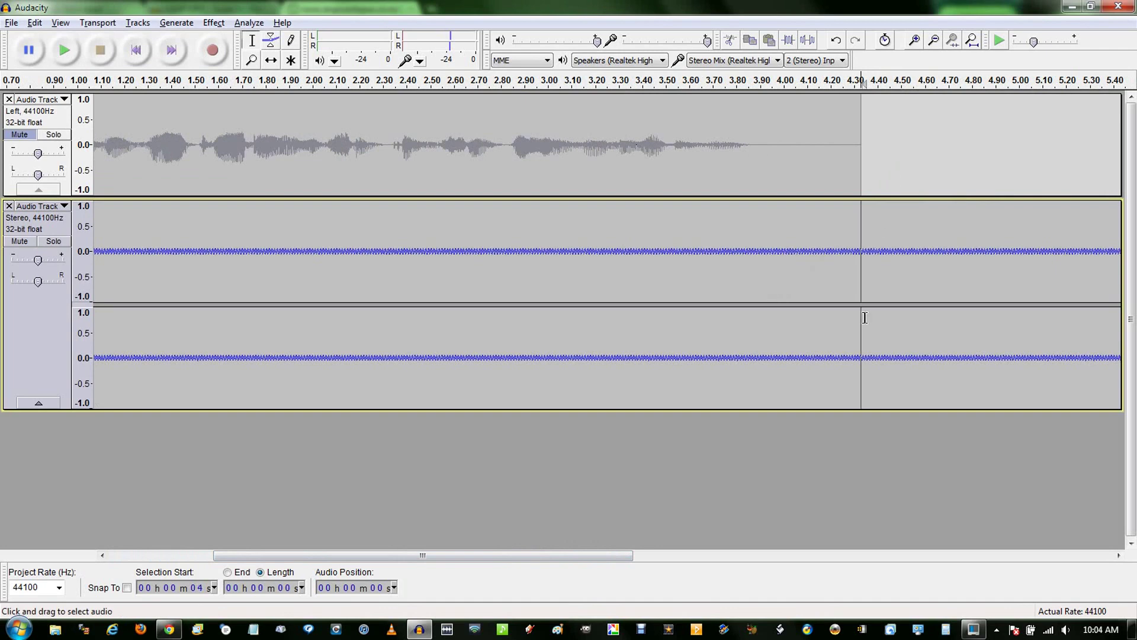
{"action": "scroll", "coordinate": [864, 318], "scroll_direction": "right", "scroll_amount": 5}
{"action": "left_click", "coordinate": [865, 318], "text": "shift"}
{"action": "key", "text": "Delete"}
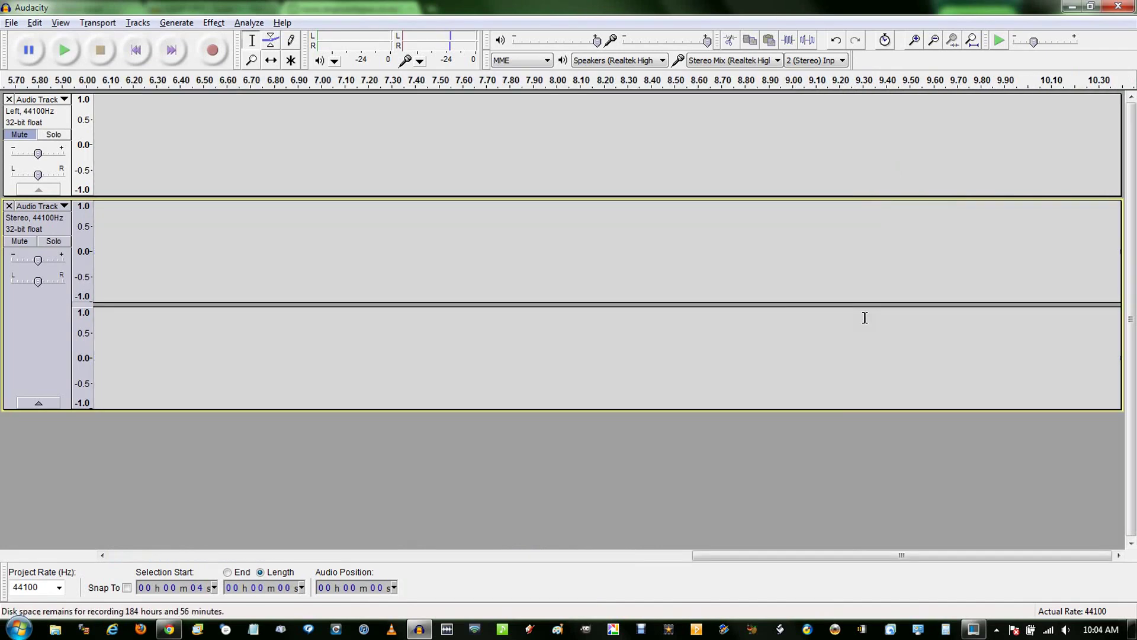
{"action": "left_click", "coordinate": [135, 56]}
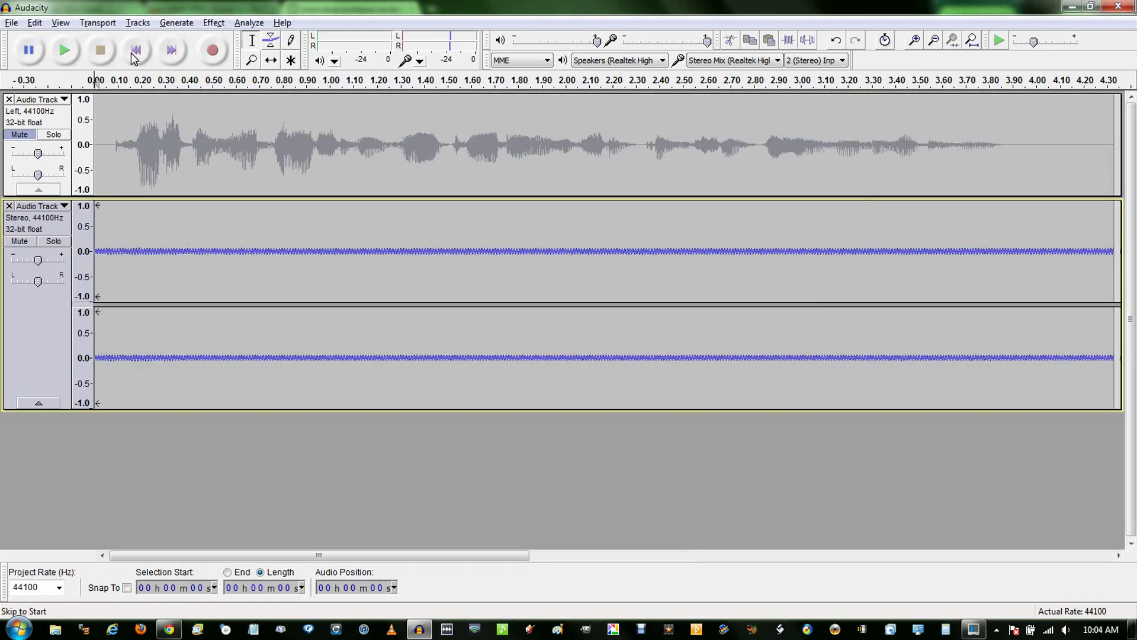
Split the organ carrier track and delete its left channel
{"action": "left_click", "coordinate": [61, 206]}
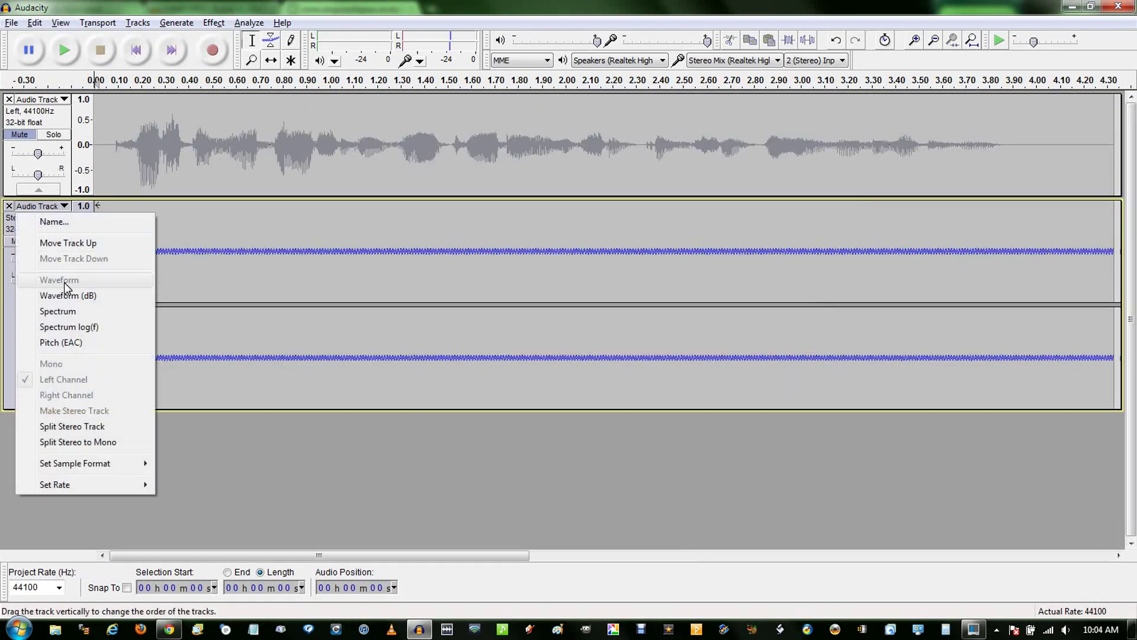
{"action": "left_click", "coordinate": [90, 434]}
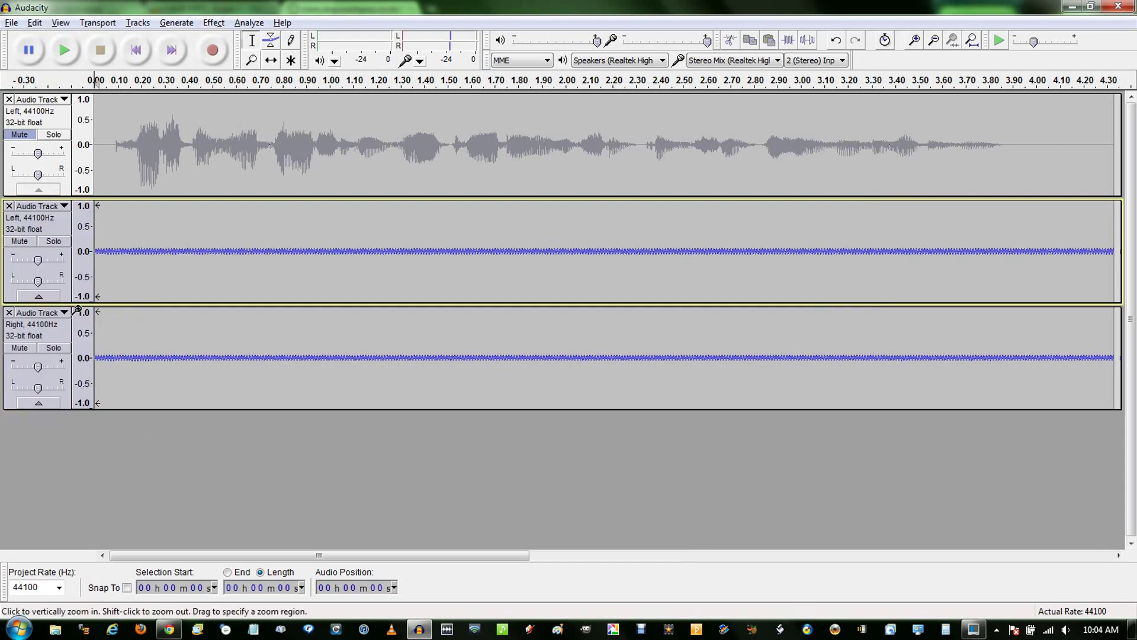
{"action": "left_click", "coordinate": [10, 207]}
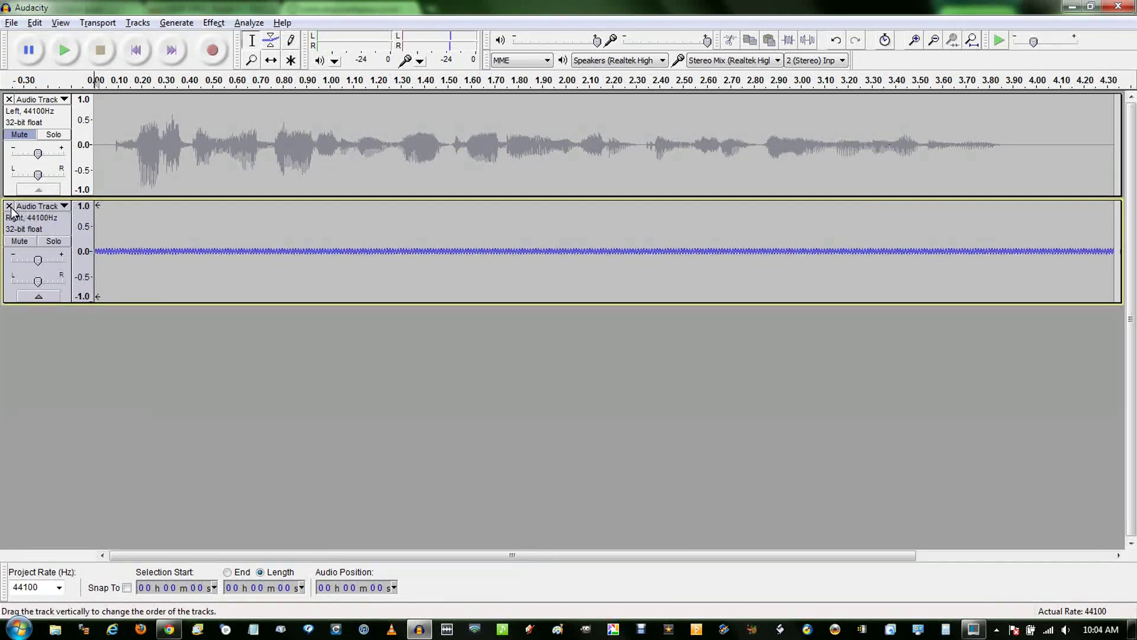
Unmute the voice and join it with the carrier as a stereo track, voice left
{"action": "left_click", "coordinate": [19, 134]}
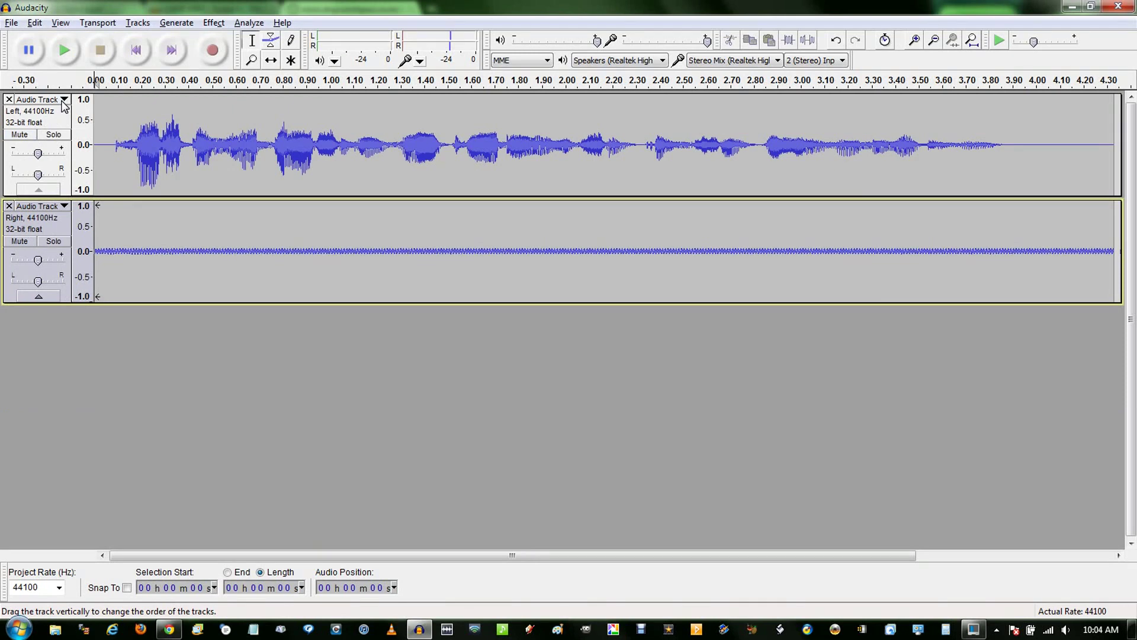
{"action": "left_click", "coordinate": [63, 101]}
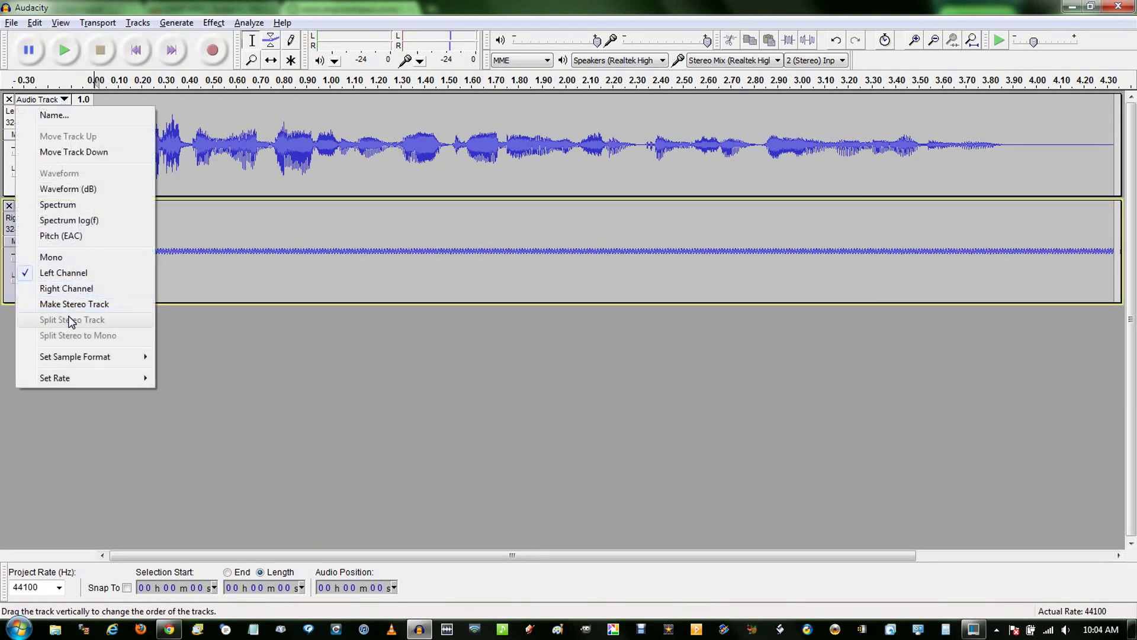
{"action": "left_click", "coordinate": [81, 305]}
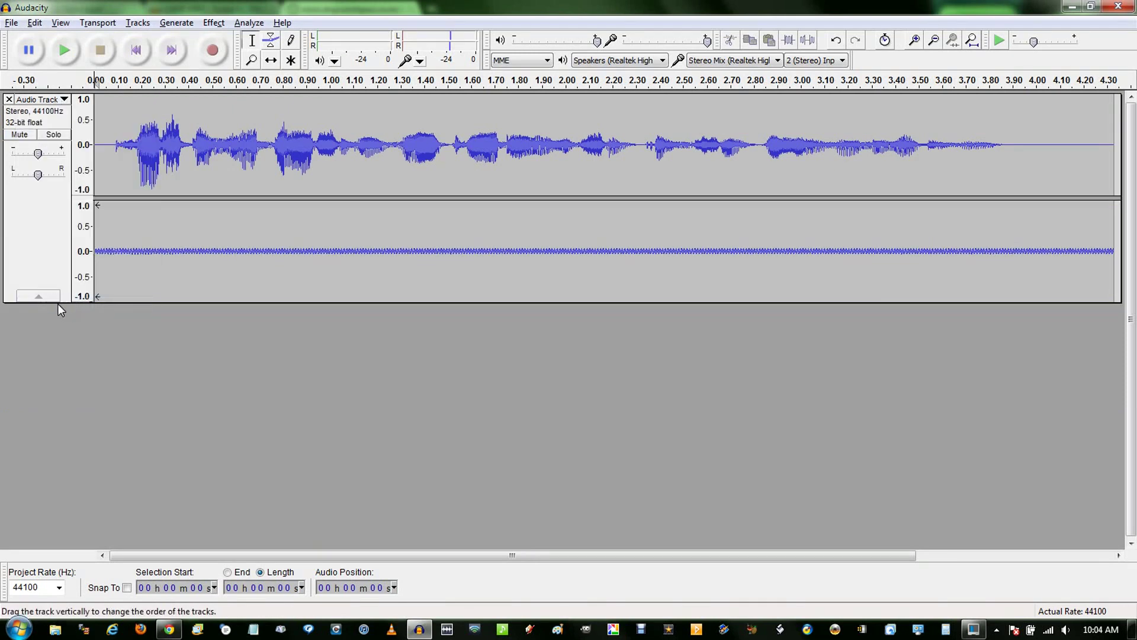
Apply the Vocoder effect to the stereo track with its default settings
{"action": "left_click", "coordinate": [214, 24]}
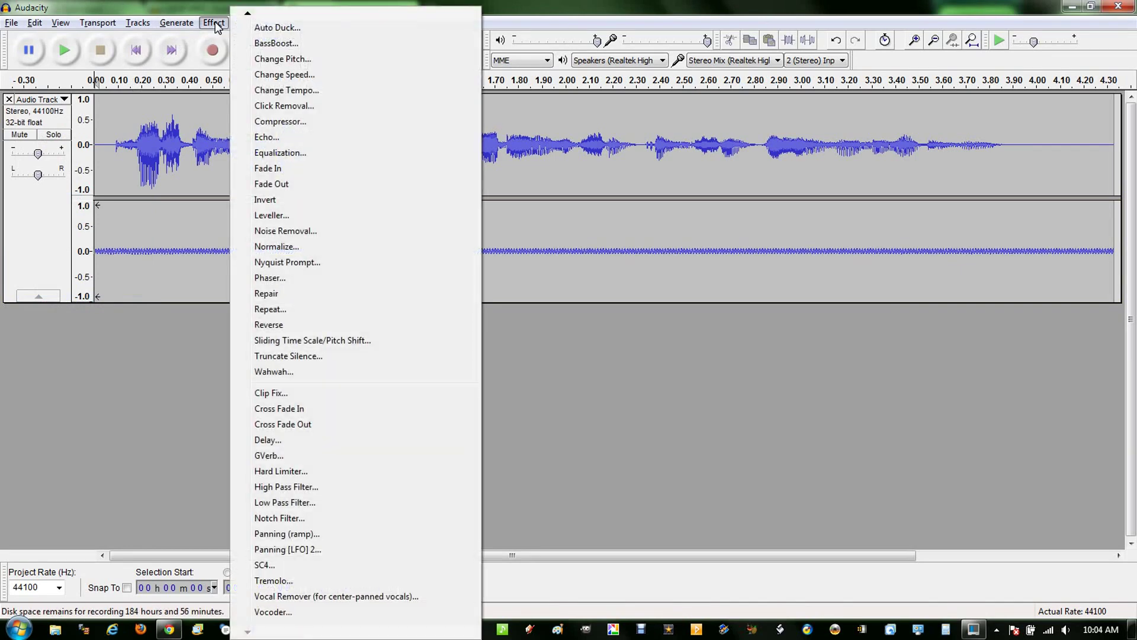
{"action": "left_click", "coordinate": [286, 611]}
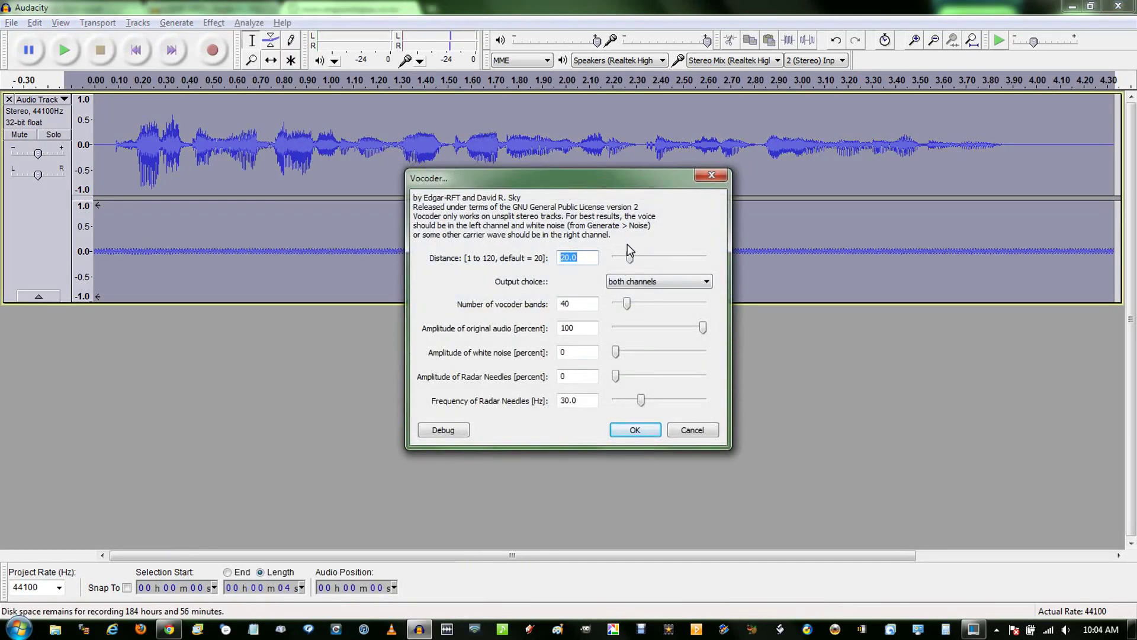
{"action": "left_click", "coordinate": [637, 429]}
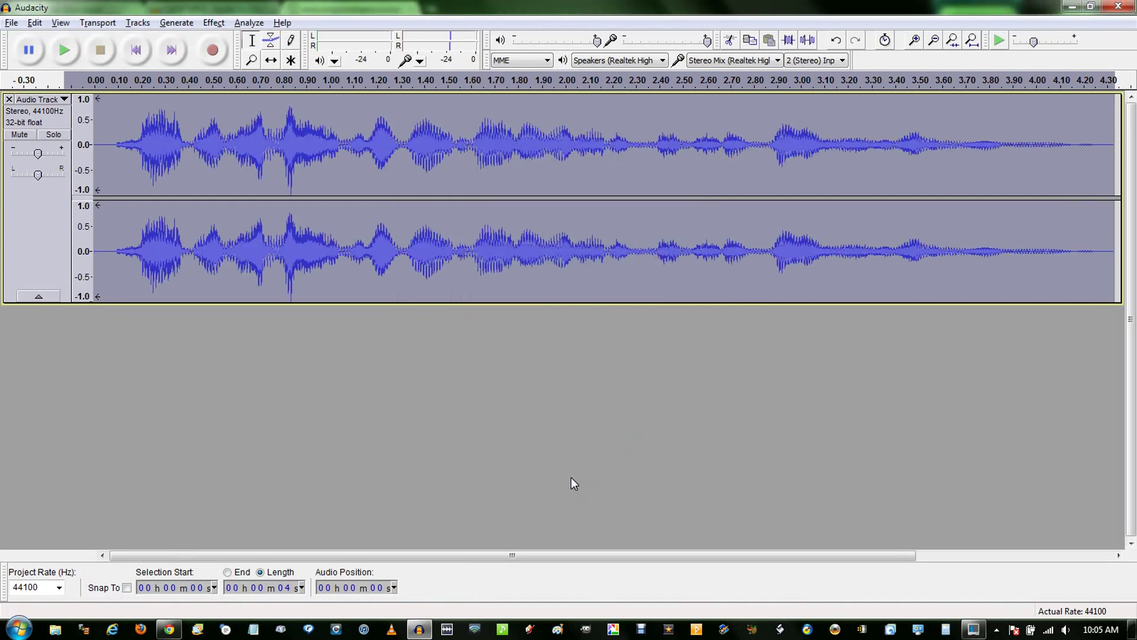
Play back the vocoded result, then start an export named 'vocoder'
{"action": "key", "text": "space"}
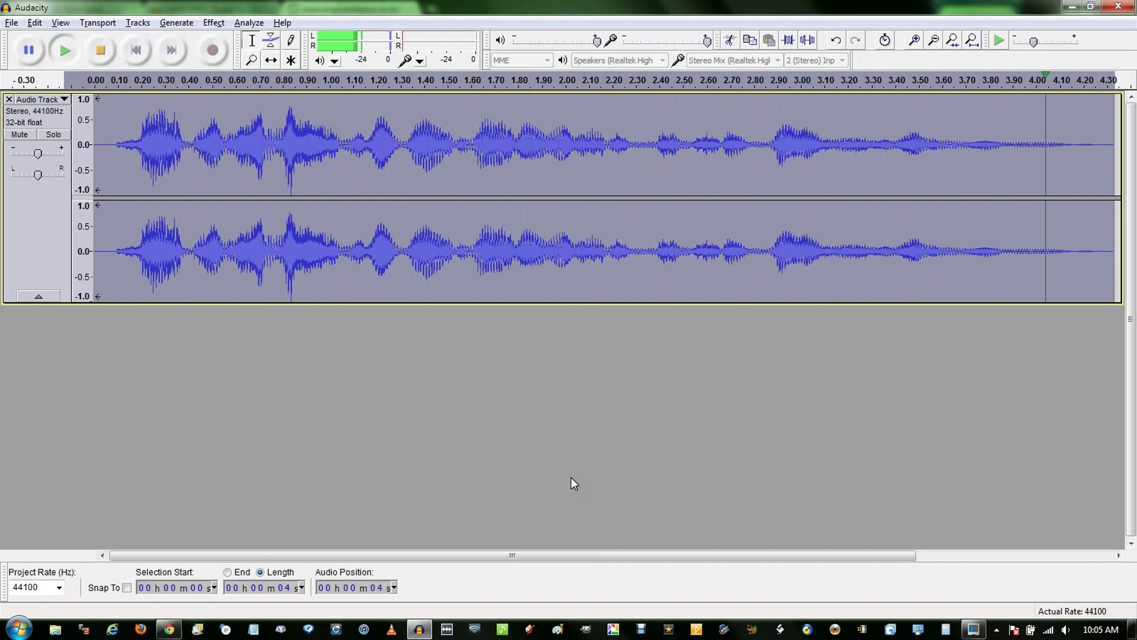
{"action": "left_click", "coordinate": [10, 25]}
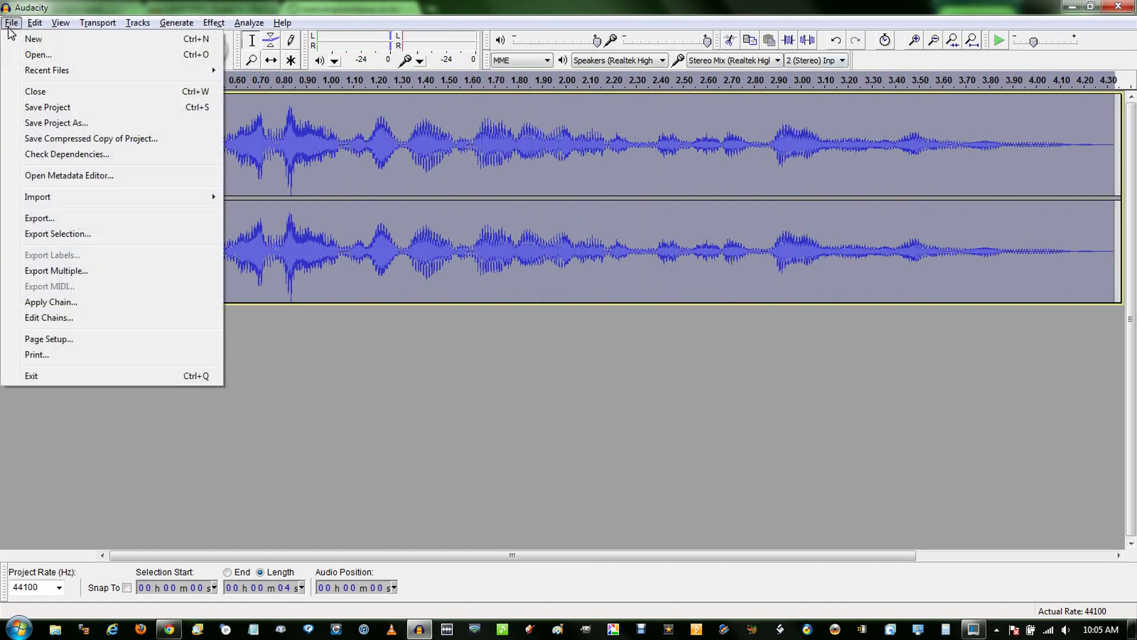
{"action": "left_click", "coordinate": [39, 218]}
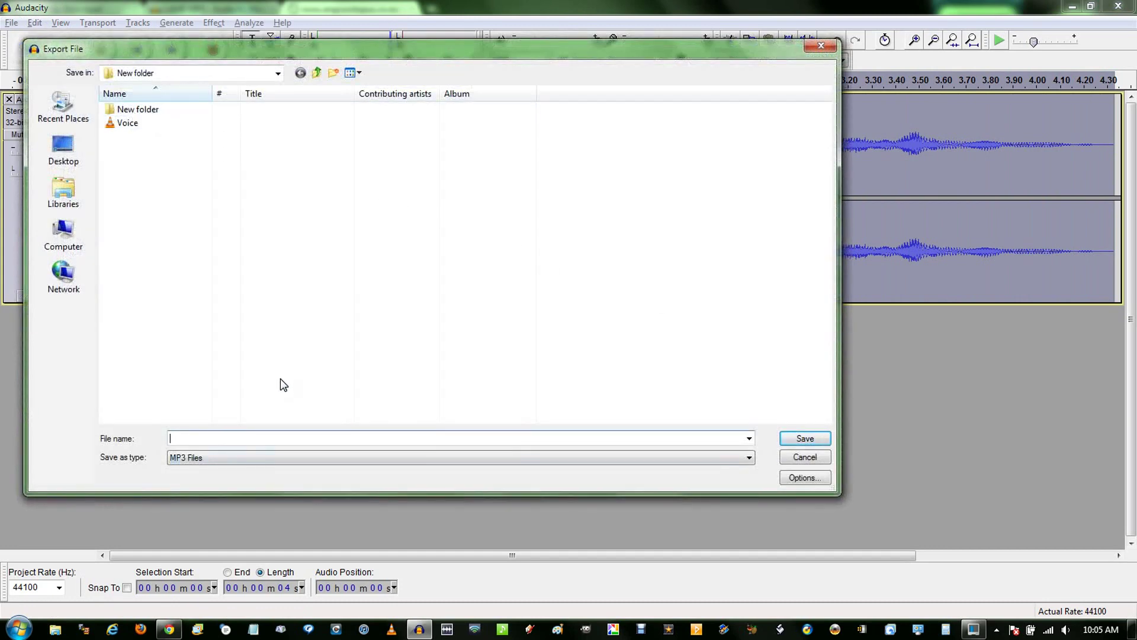
{"action": "type", "text": "vocoder"}
Save the export as WAV signed 16-bit PCM, leaving the metadata empty
{"action": "left_click", "coordinate": [211, 462]}
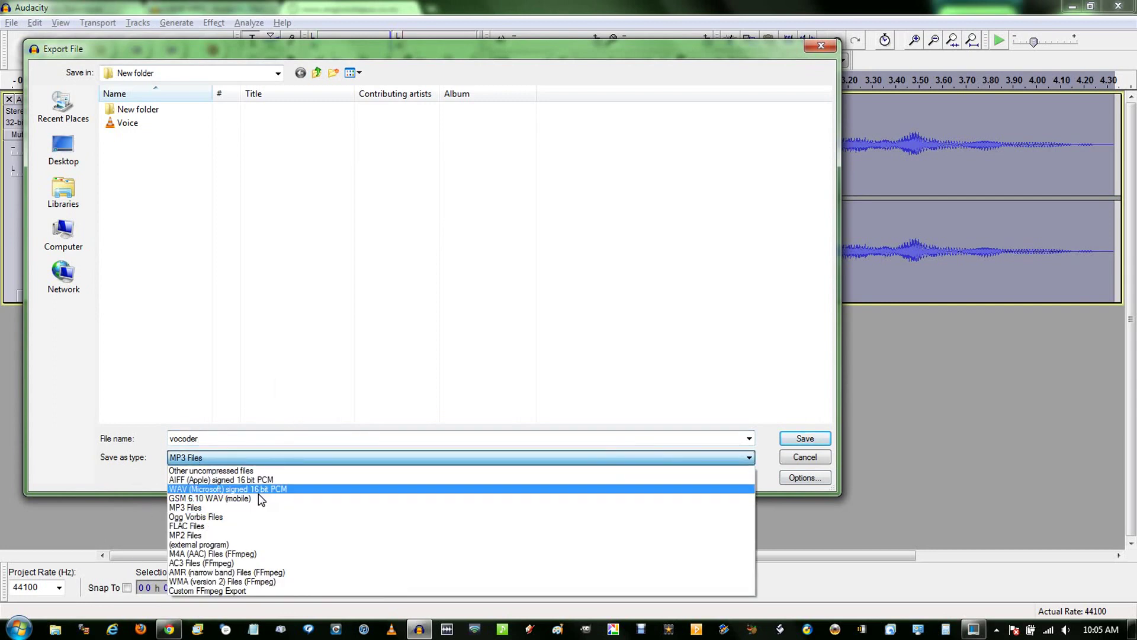
{"action": "left_click", "coordinate": [770, 435]}
{"action": "left_click", "coordinate": [805, 438]}
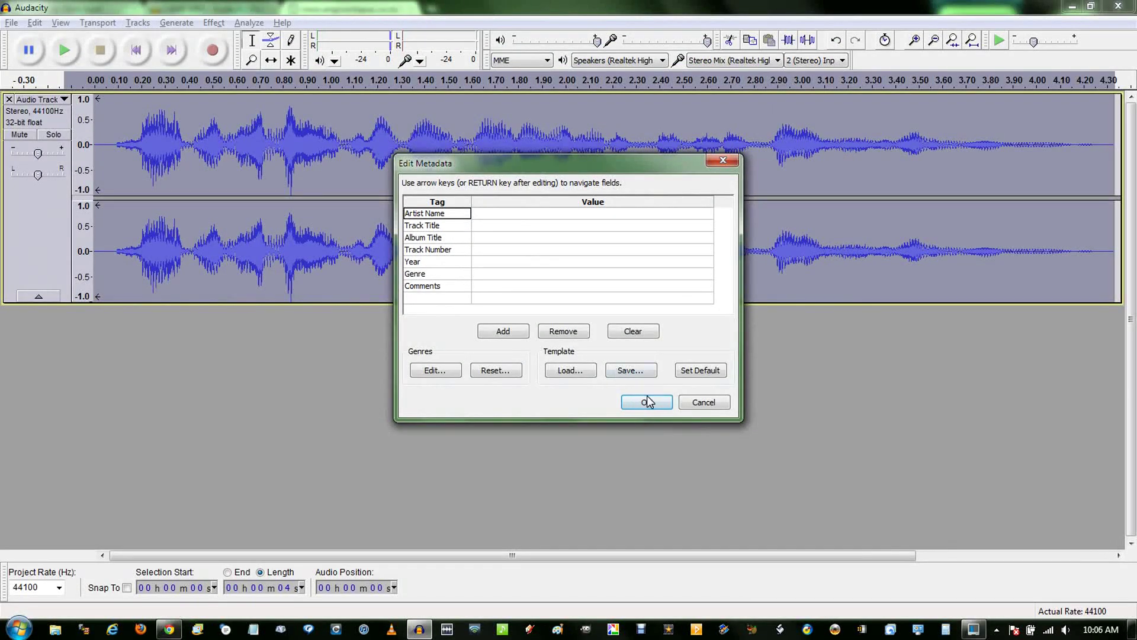
{"action": "left_click", "coordinate": [648, 401]}
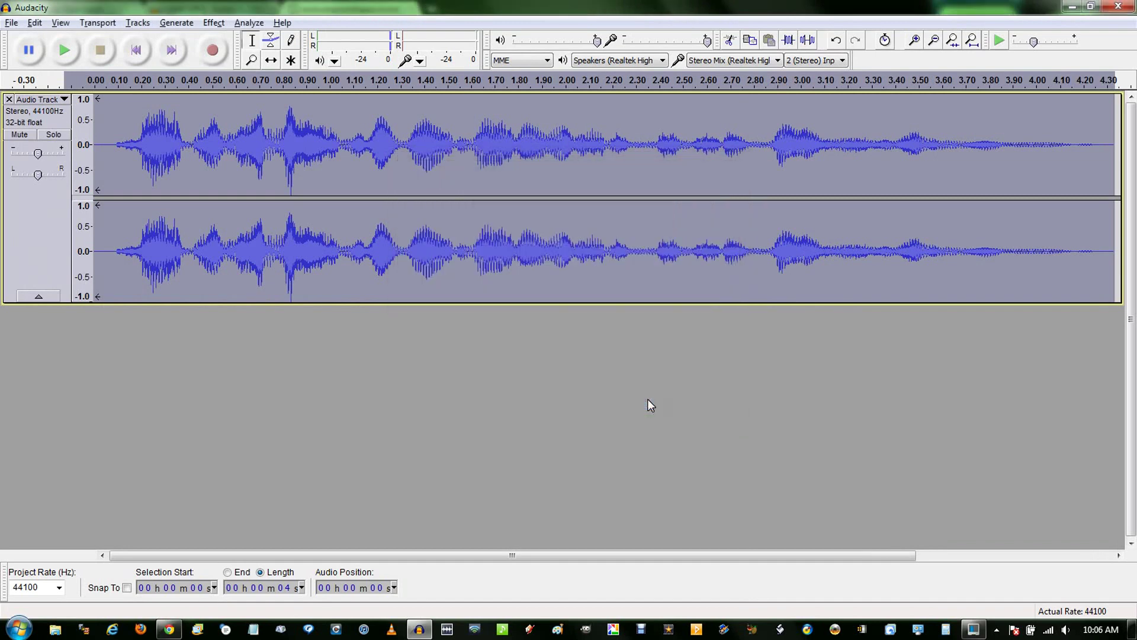